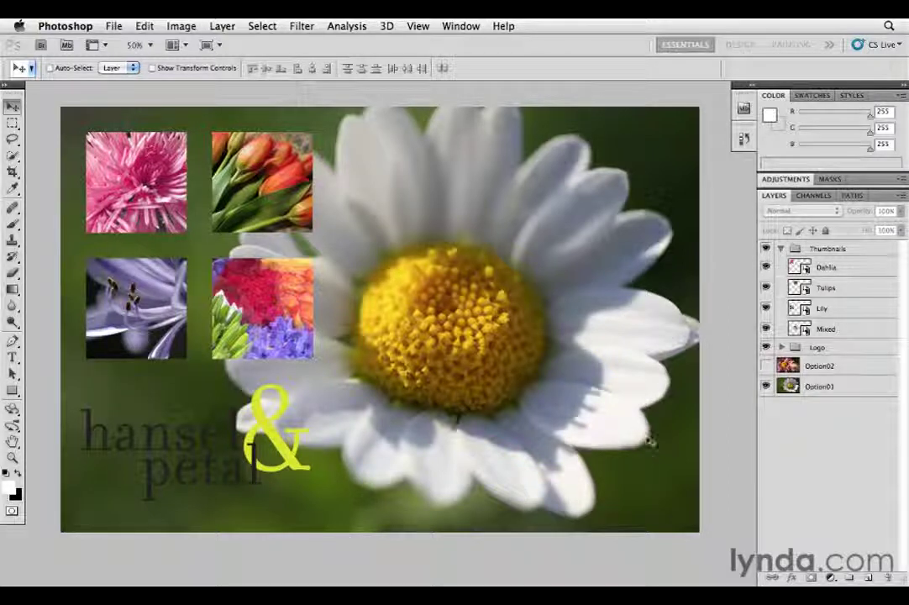
- Preview the Option02 background layer over the daisy image and hide it again
{"action": "left_click", "coordinate": [765, 366]}
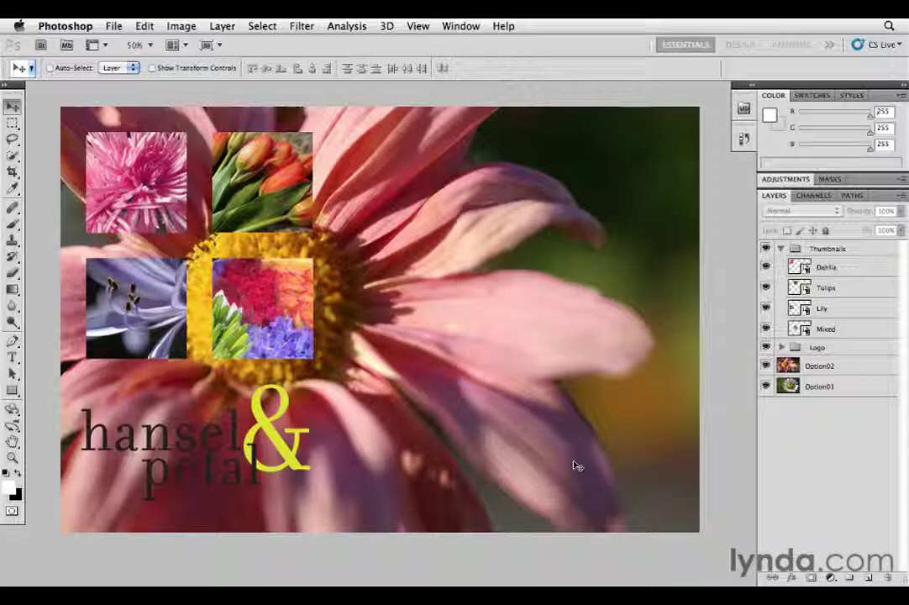
{"action": "left_click", "coordinate": [766, 365]}
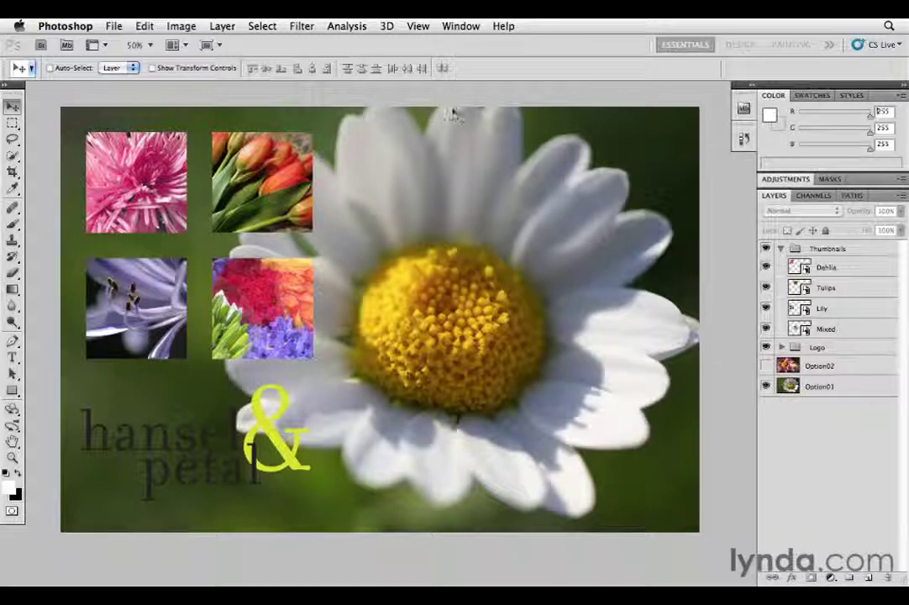
- Create a layer comp named Option 1 that records layer visibility, position and appearance
{"action": "left_click", "coordinate": [458, 26]}
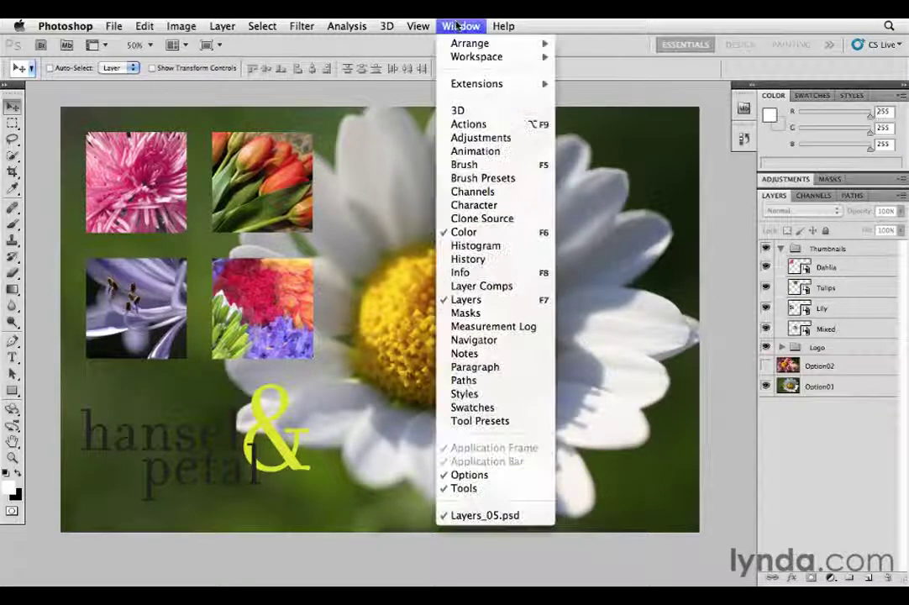
{"action": "left_click", "coordinate": [481, 288]}
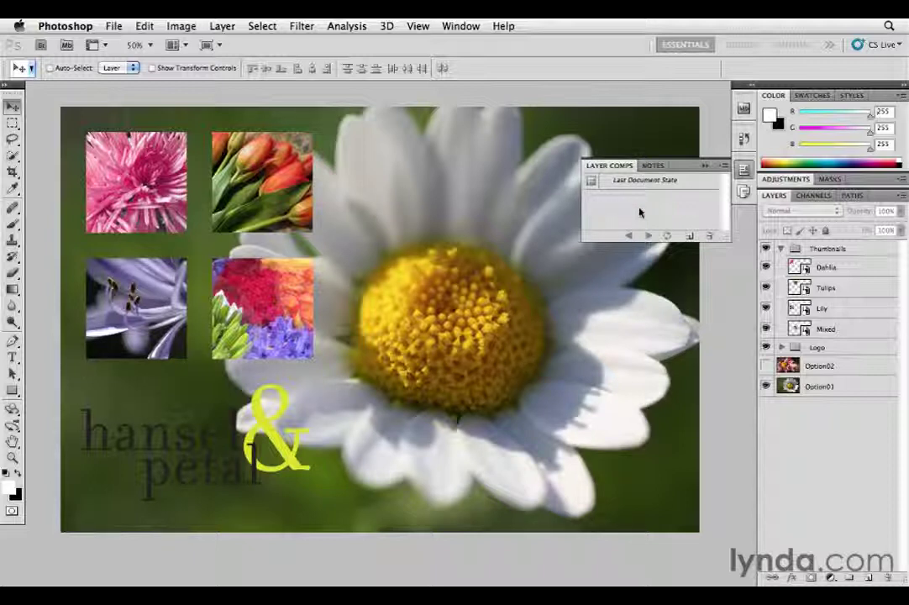
{"action": "left_click", "coordinate": [688, 236]}
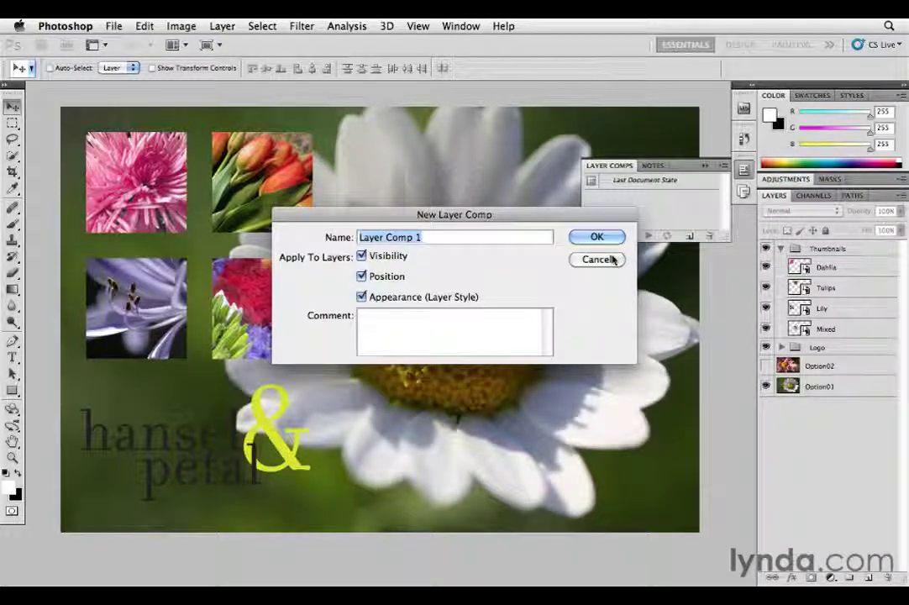
{"action": "type", "text": "Option 1"}
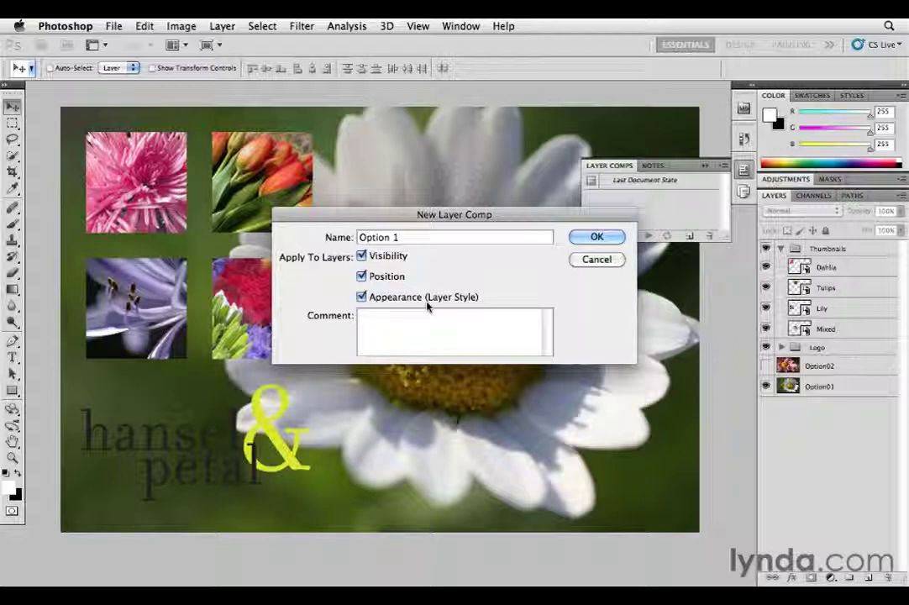
{"action": "left_click", "coordinate": [606, 239]}
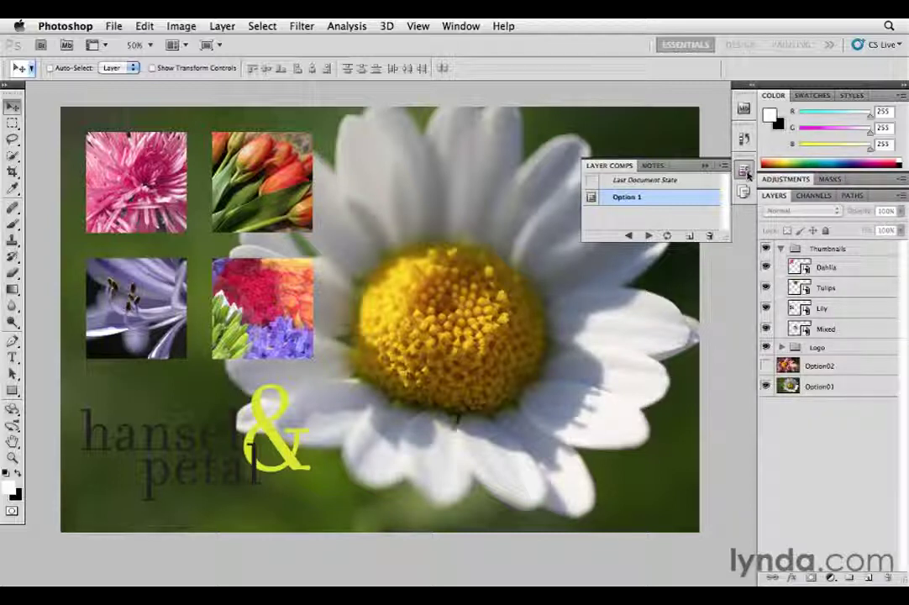
{"action": "left_click", "coordinate": [743, 172]}
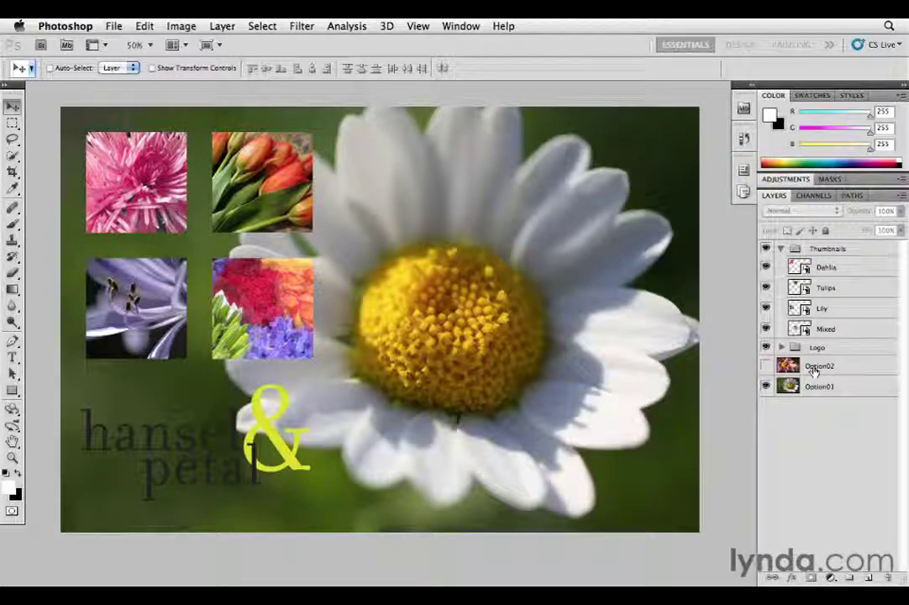
- Show the Option02 layer, then restore the original layout by applying the Option 1 layer comp
{"action": "left_click", "coordinate": [766, 367]}
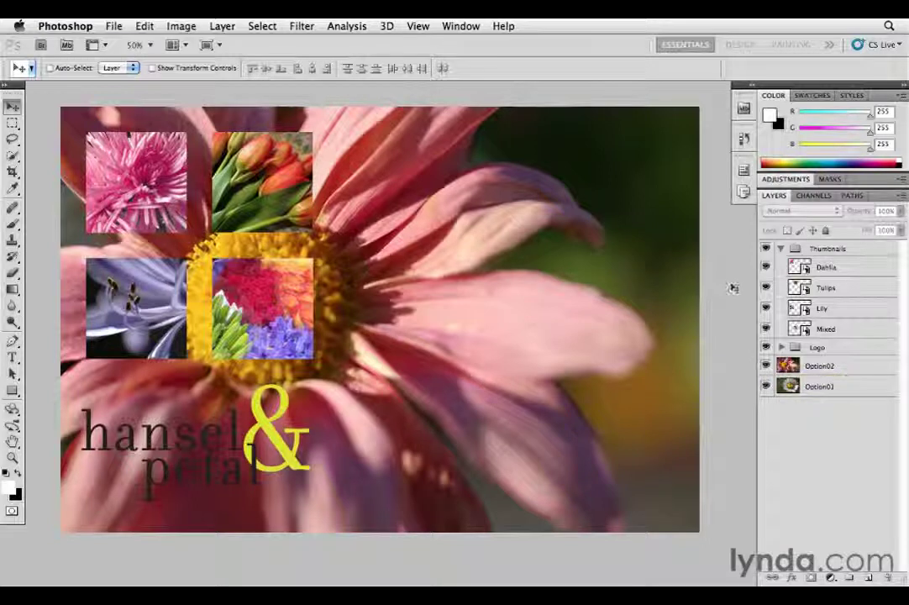
{"action": "left_click", "coordinate": [745, 172]}
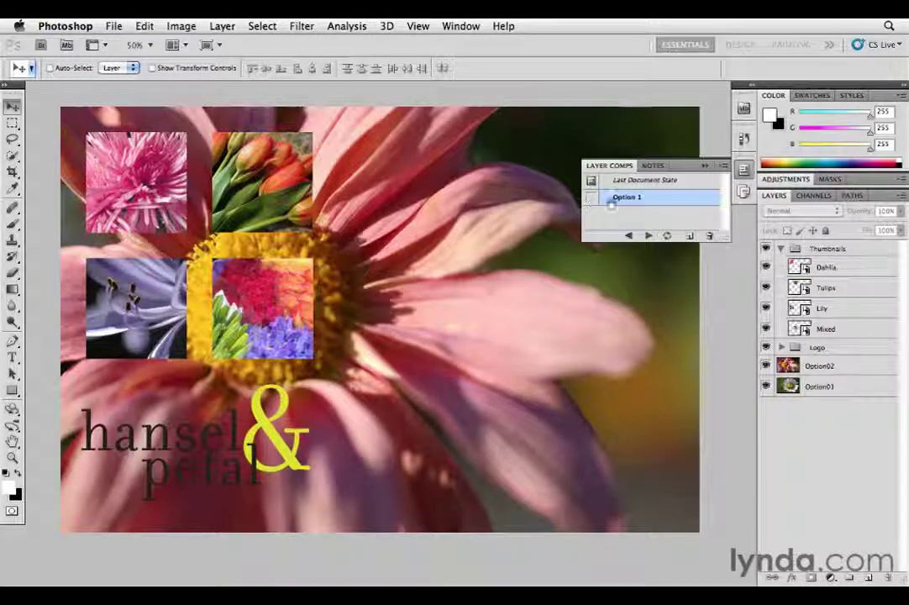
{"action": "left_click", "coordinate": [591, 199]}
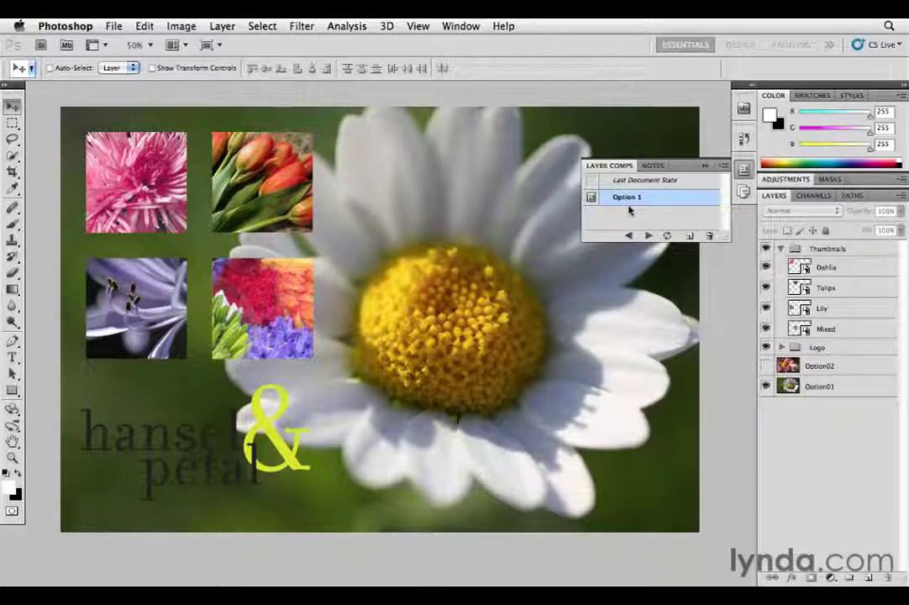
{"action": "left_click", "coordinate": [743, 170]}
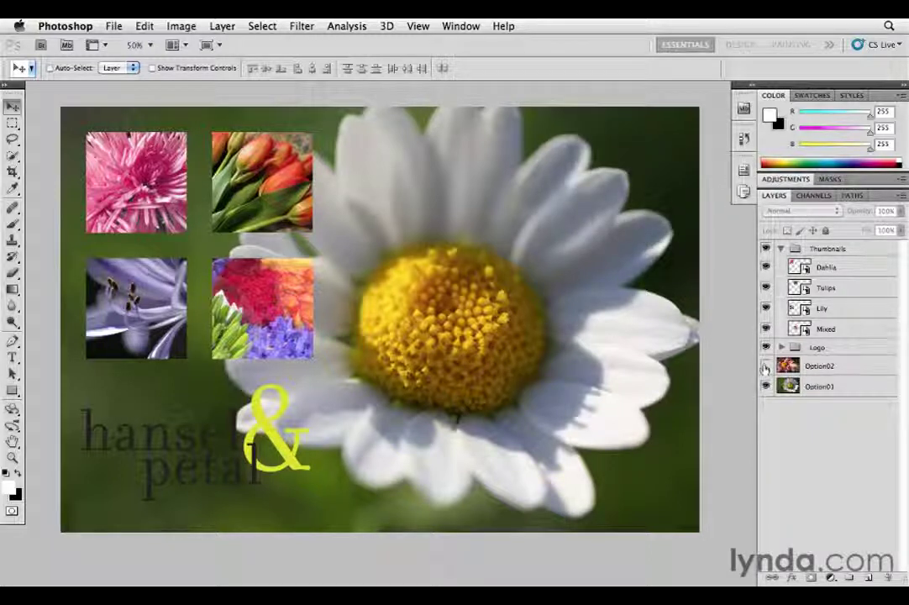
- Make the Option02 background layer visible and display the document's guides
{"action": "left_click", "coordinate": [764, 366]}
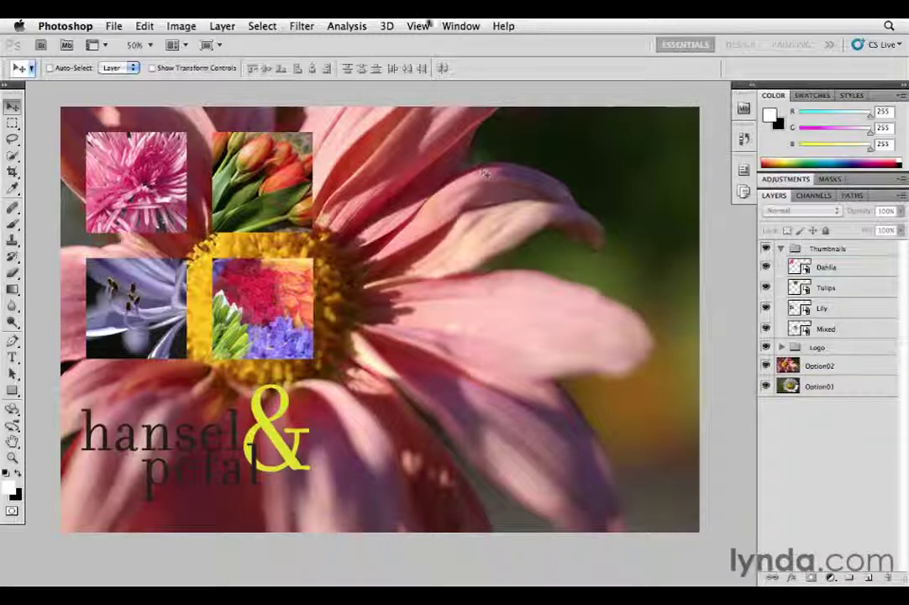
{"action": "left_click", "coordinate": [420, 26]}
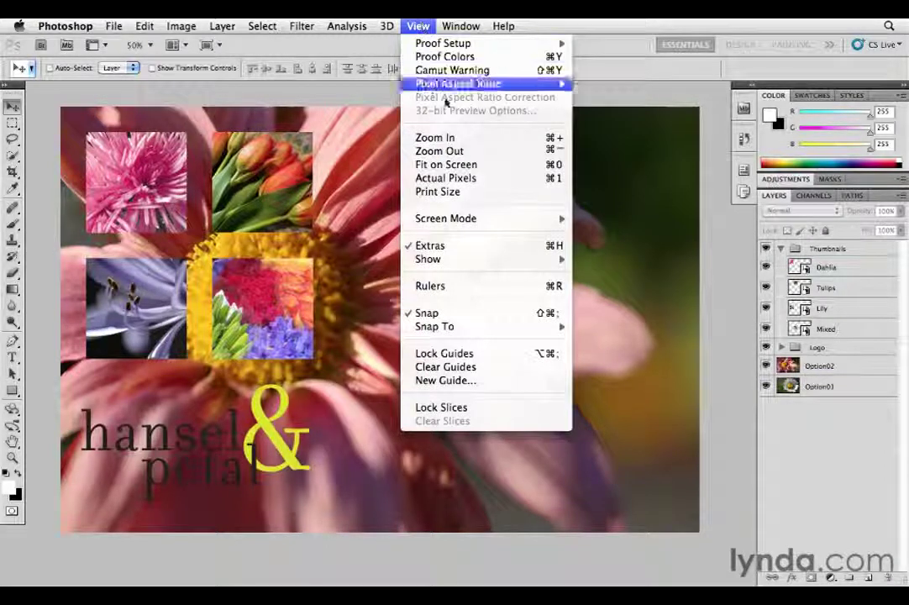
{"action": "mouse_move", "coordinate": [482, 320]}
{"action": "mouse_move", "coordinate": [477, 260]}
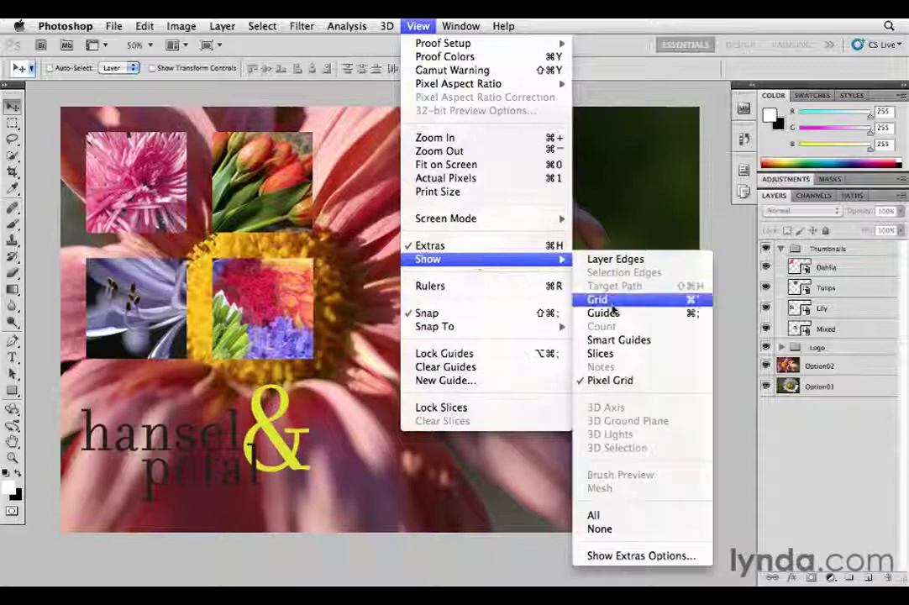
{"action": "left_click", "coordinate": [622, 321]}
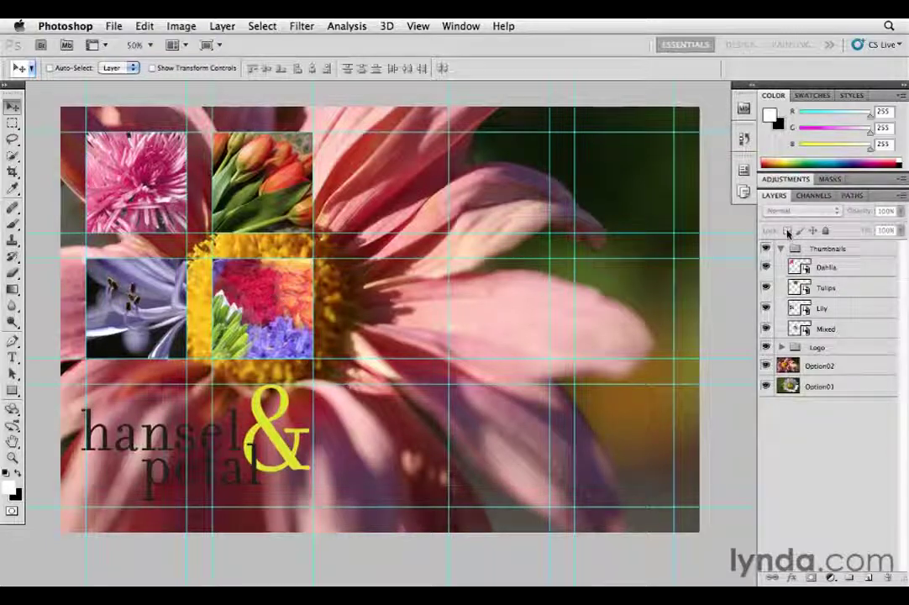
- Move the whole Thumbnails group horizontally to the right side of the layout, aligned with the guides
{"action": "left_click", "coordinate": [826, 250]}
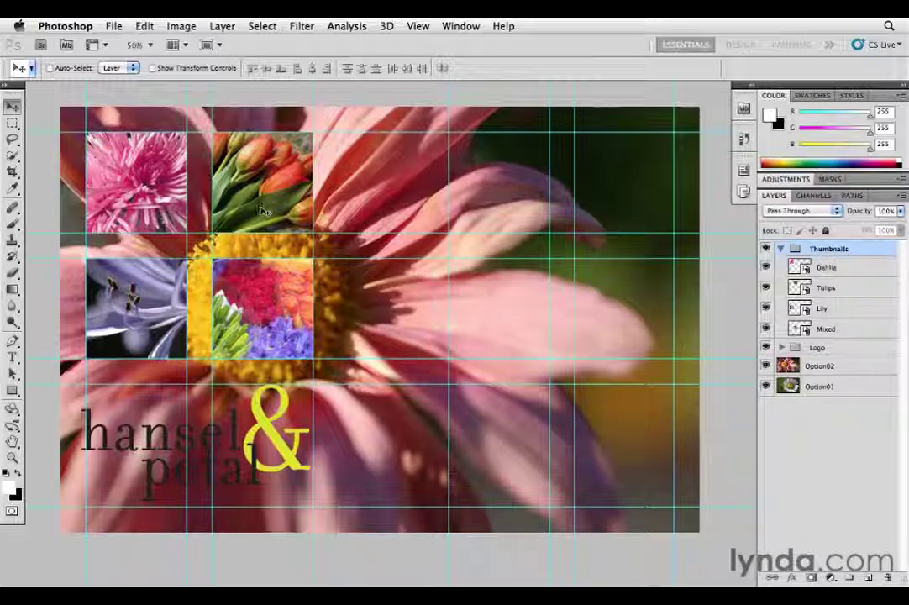
{"action": "left_click_drag", "start_coordinate": [263, 211], "coordinate": [624, 211]}
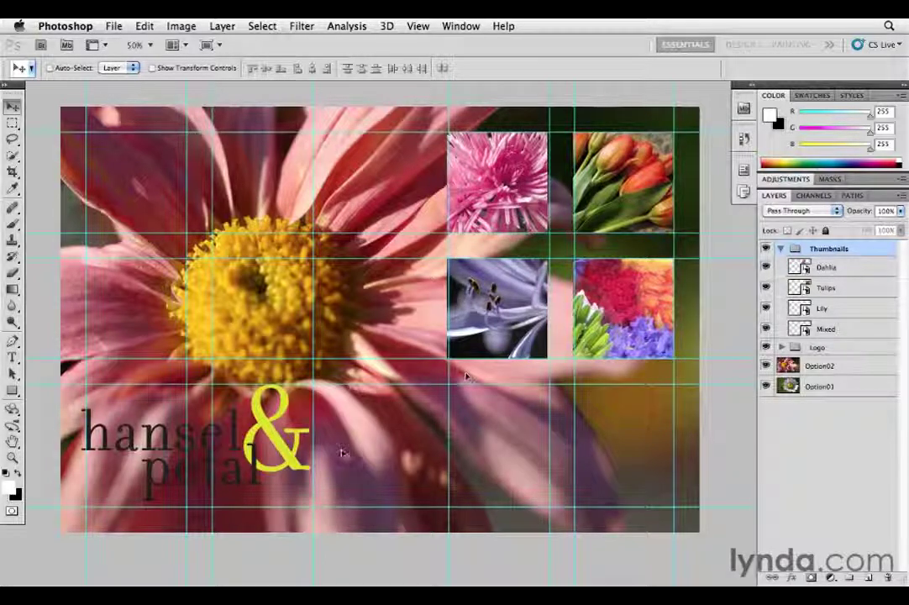
- Move the Logo group horizontally to the right, below the relocated thumbnails, and hide the guides
{"action": "left_click", "coordinate": [816, 347]}
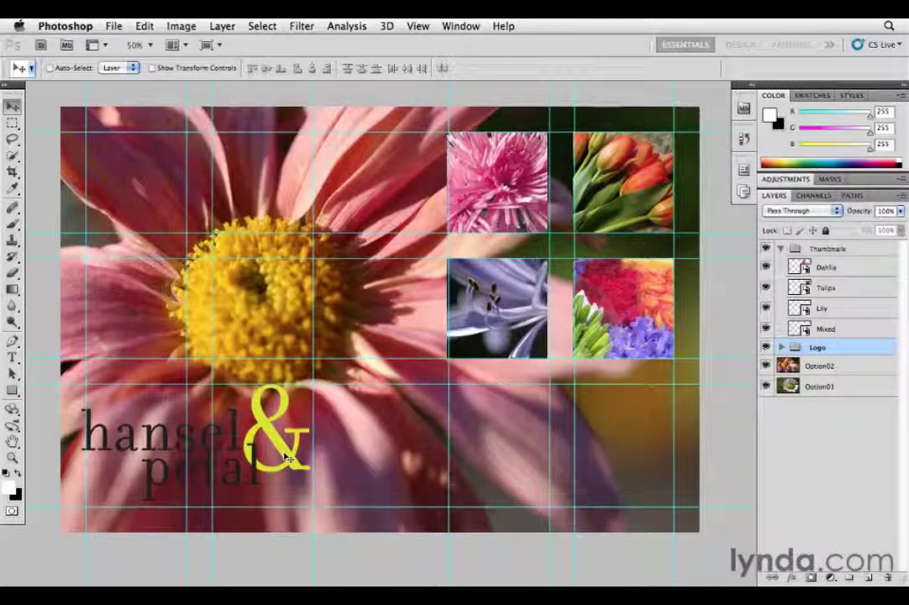
{"action": "left_click_drag", "start_coordinate": [281, 454], "coordinate": [460, 456]}
{"action": "left_click_drag", "start_coordinate": [449, 458], "coordinate": [550, 458]}
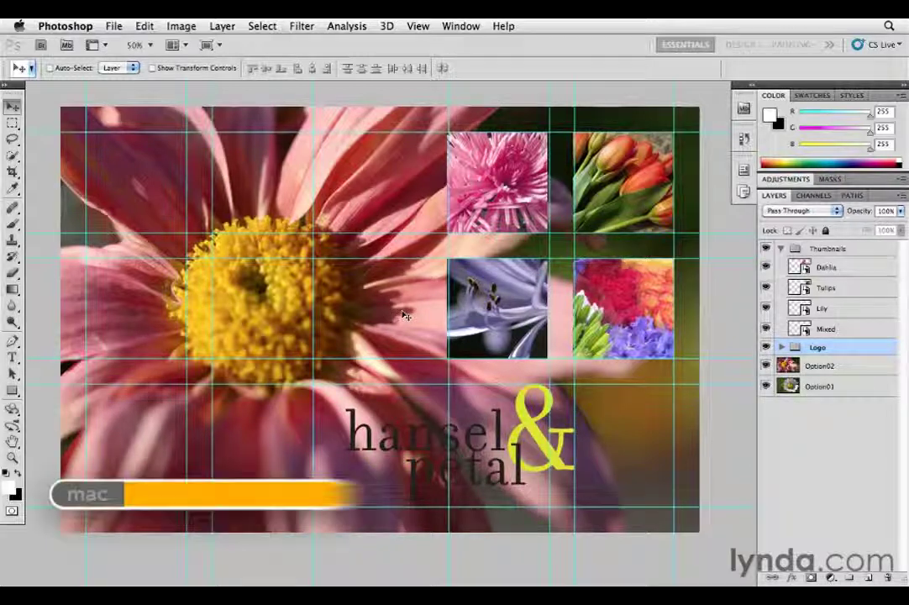
{"action": "key", "text": "super+semicolon"}
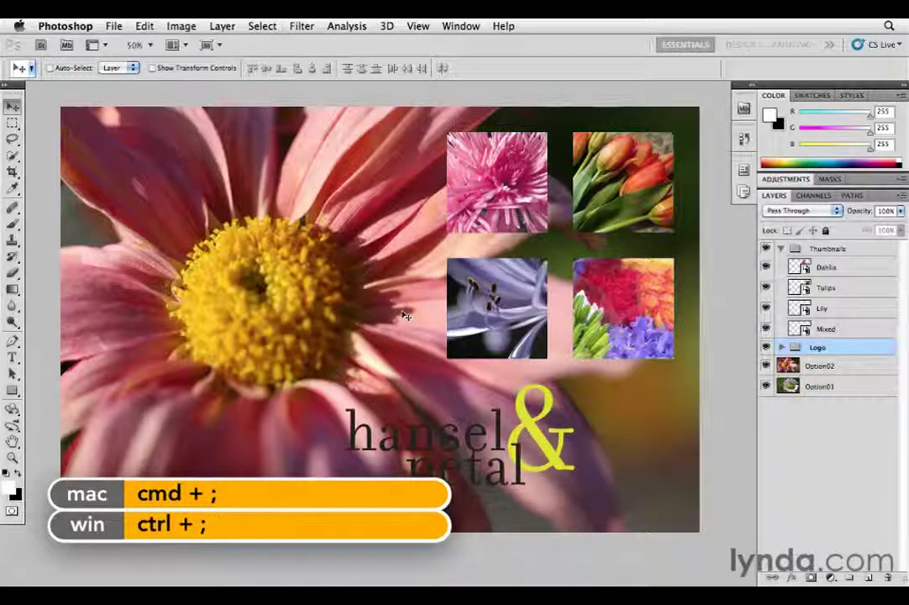
- Save the rearranged layout as a layer comp named Option 2, recording visibility, position and appearance
{"action": "left_click", "coordinate": [744, 171]}
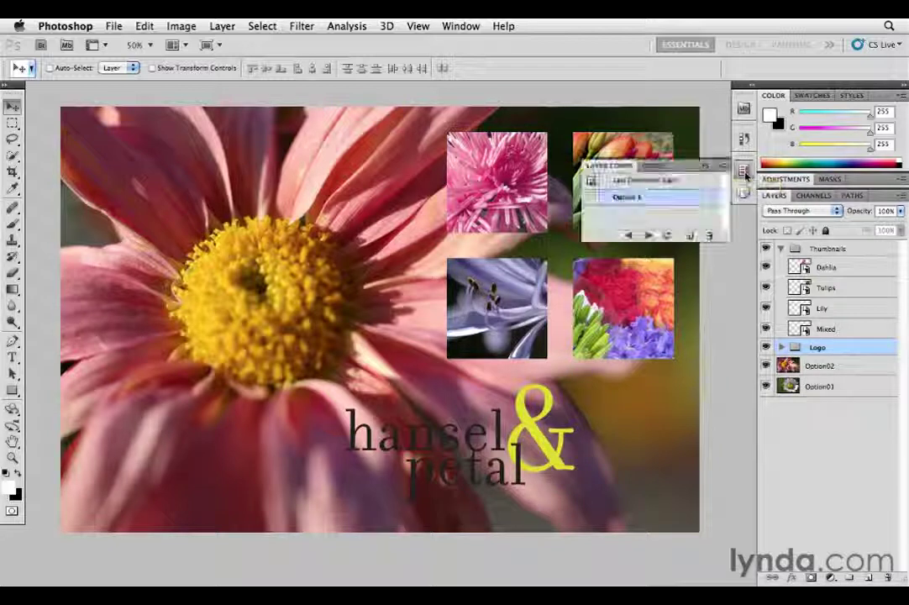
{"action": "left_click", "coordinate": [689, 237]}
{"action": "type", "text": "Option 2"}
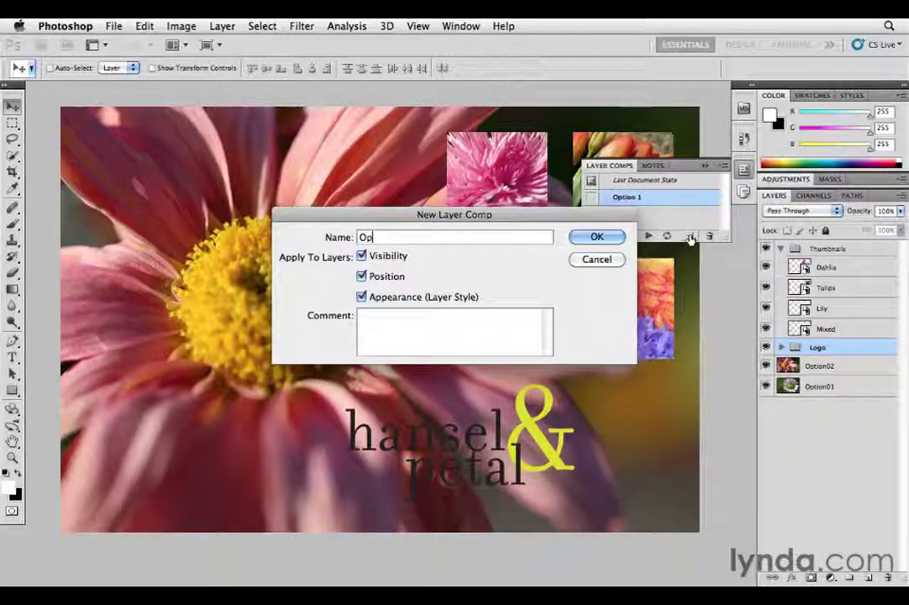
{"action": "left_click", "coordinate": [597, 238]}
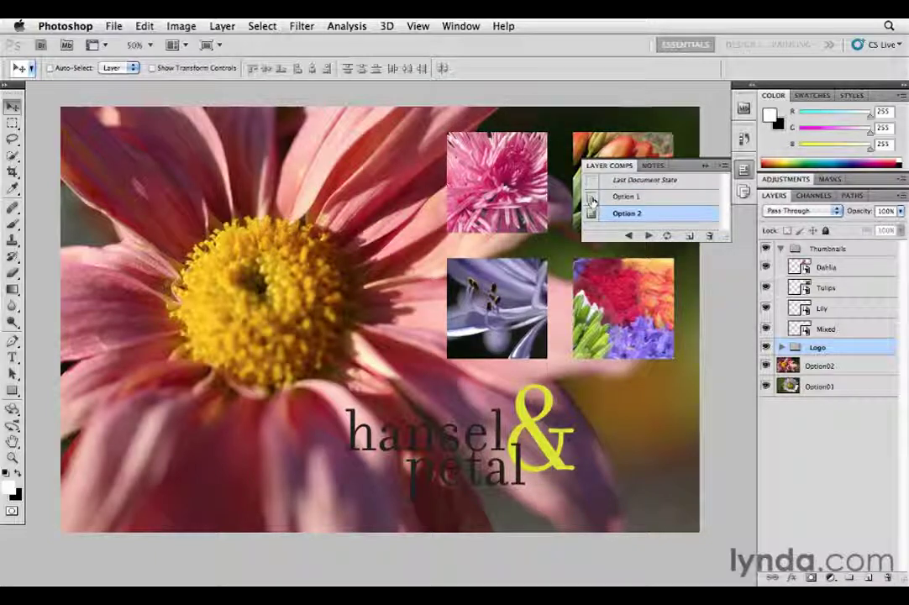
- Compare the two layouts by alternating between the Option 1 and Option 2 layer comps, leaving Option 2 applied
{"action": "left_click", "coordinate": [590, 199]}
{"action": "left_click", "coordinate": [591, 213]}
{"action": "left_click", "coordinate": [590, 197]}
{"action": "left_click", "coordinate": [592, 215]}
{"action": "left_click", "coordinate": [590, 197]}
{"action": "left_click", "coordinate": [592, 214]}
{"action": "left_click", "coordinate": [591, 196]}
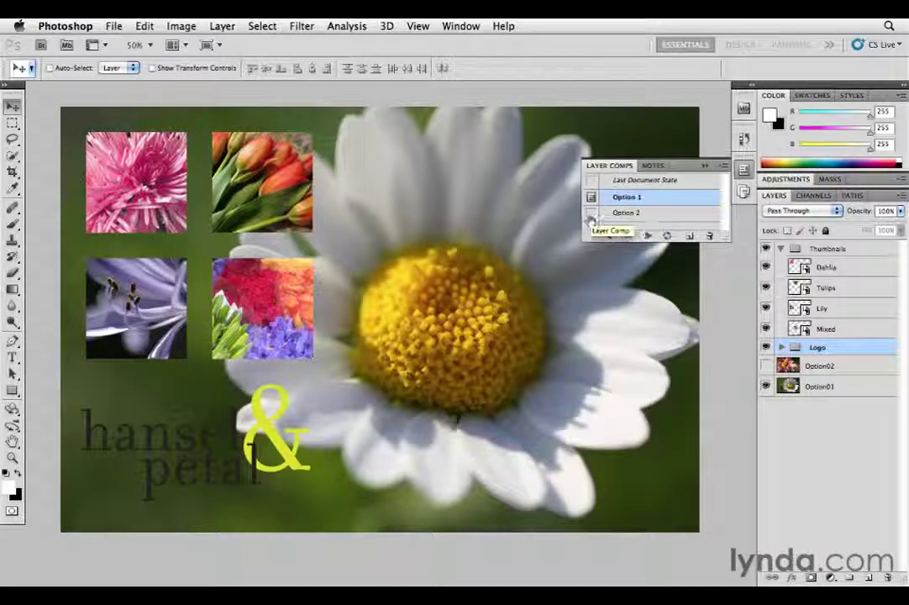
{"action": "left_click", "coordinate": [591, 216]}
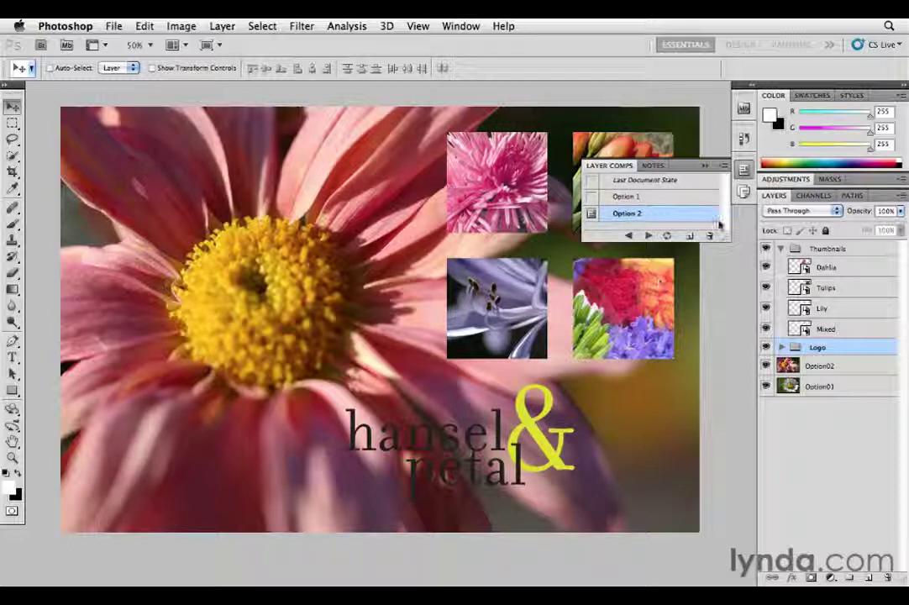
{"action": "left_click", "coordinate": [744, 170]}
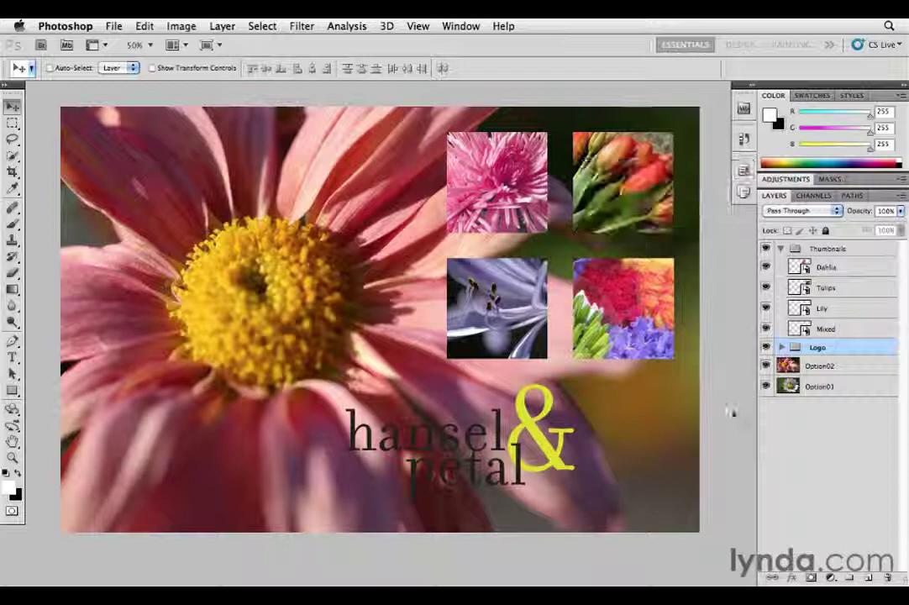